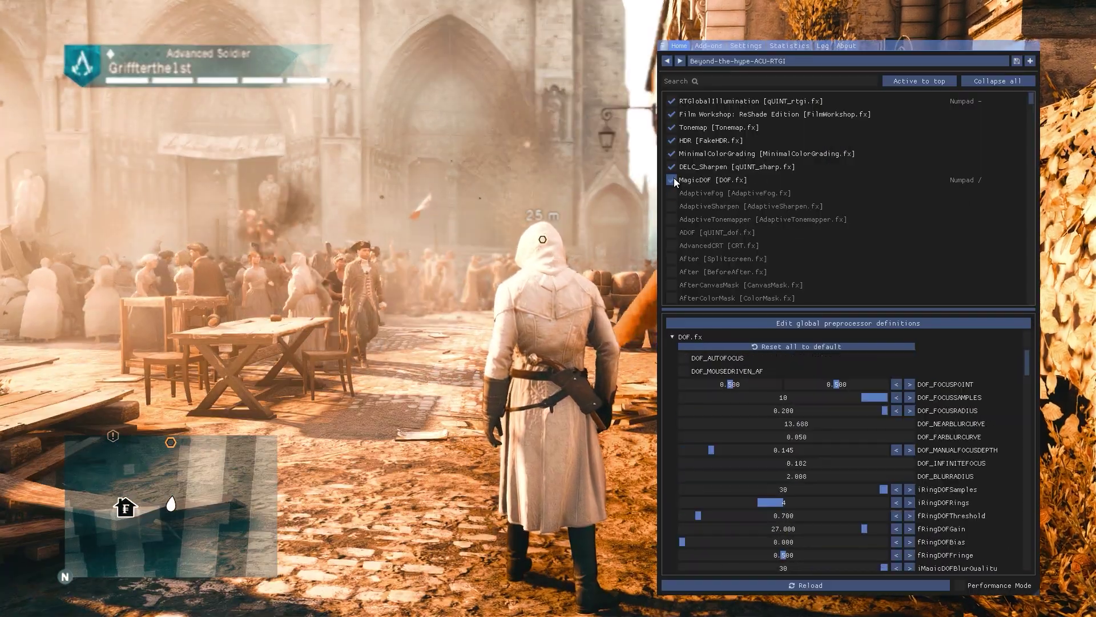
{"action": "left_click", "coordinate": [672, 180]}
- Re-enable MagicDOF, lower DOF_MANUALFOCUSDEPTH to 0.000, and reload all effects
{"action": "right_click", "coordinate": [674, 180]}
{"action": "left_click", "coordinate": [674, 177]}
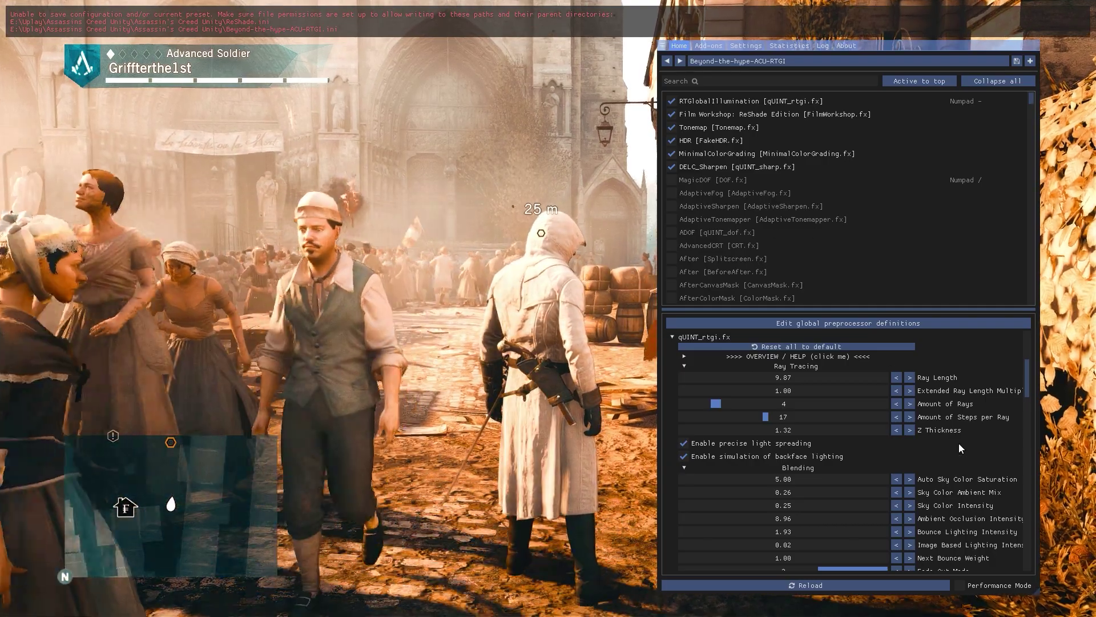
{"action": "scroll", "coordinate": [950, 413], "scroll_direction": "down", "scroll_amount": 2}
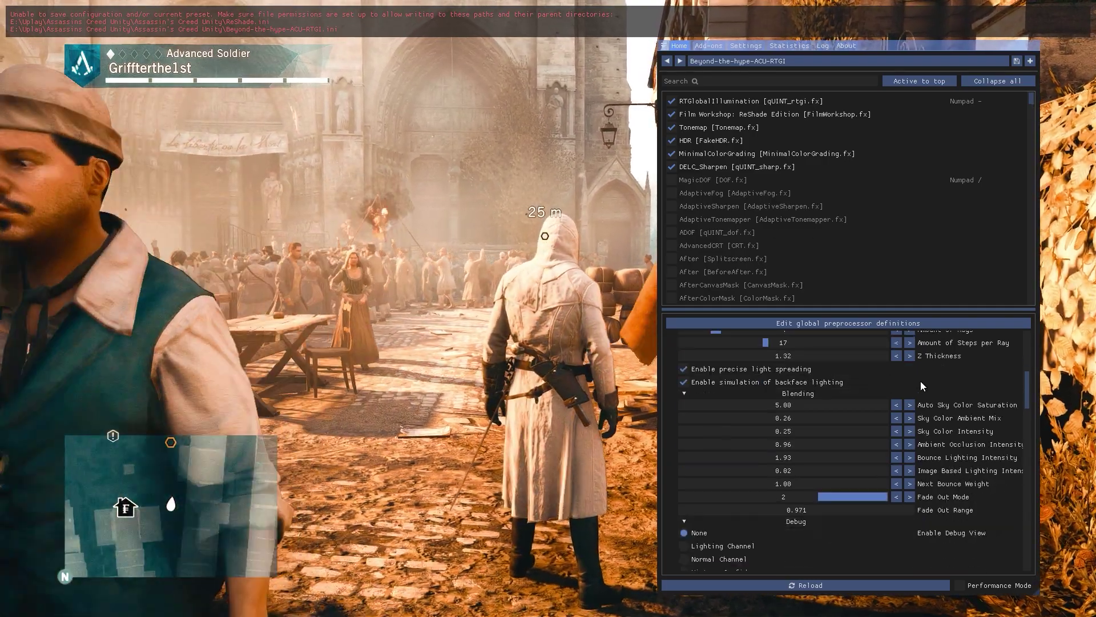
{"action": "left_click", "coordinate": [672, 179]}
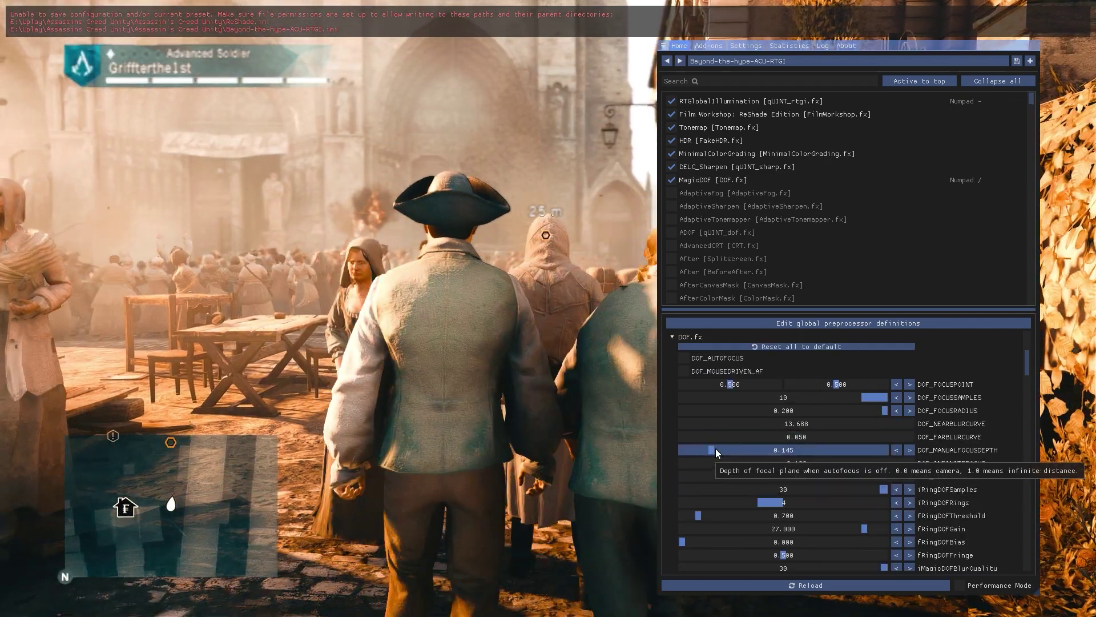
{"action": "left_click_drag", "start_coordinate": [712, 448], "coordinate": [662, 450]}
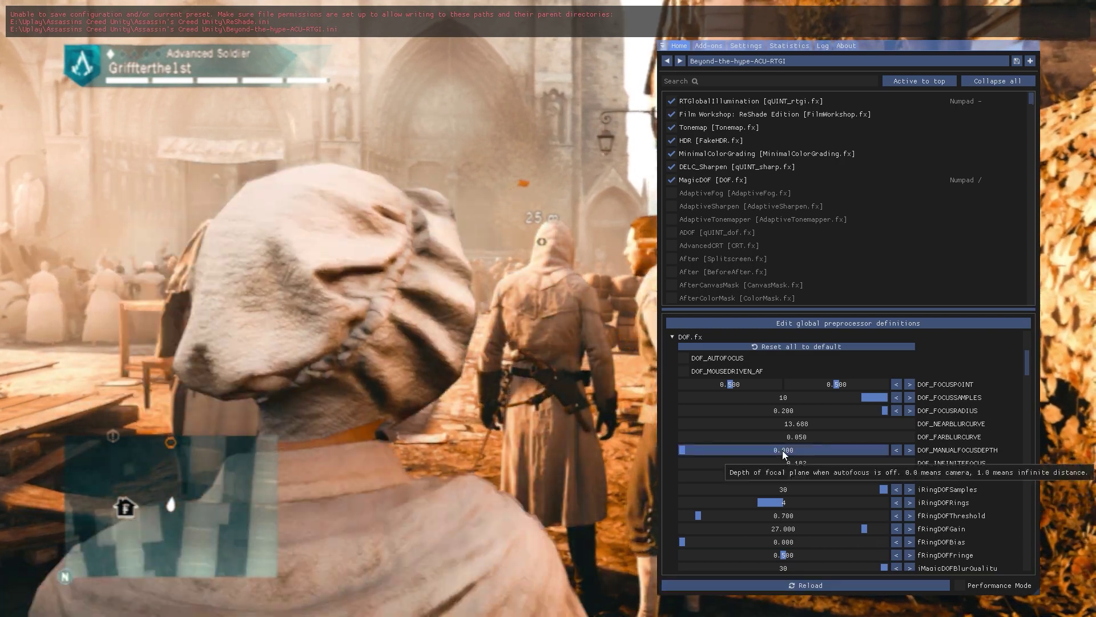
{"action": "left_click", "coordinate": [773, 585]}
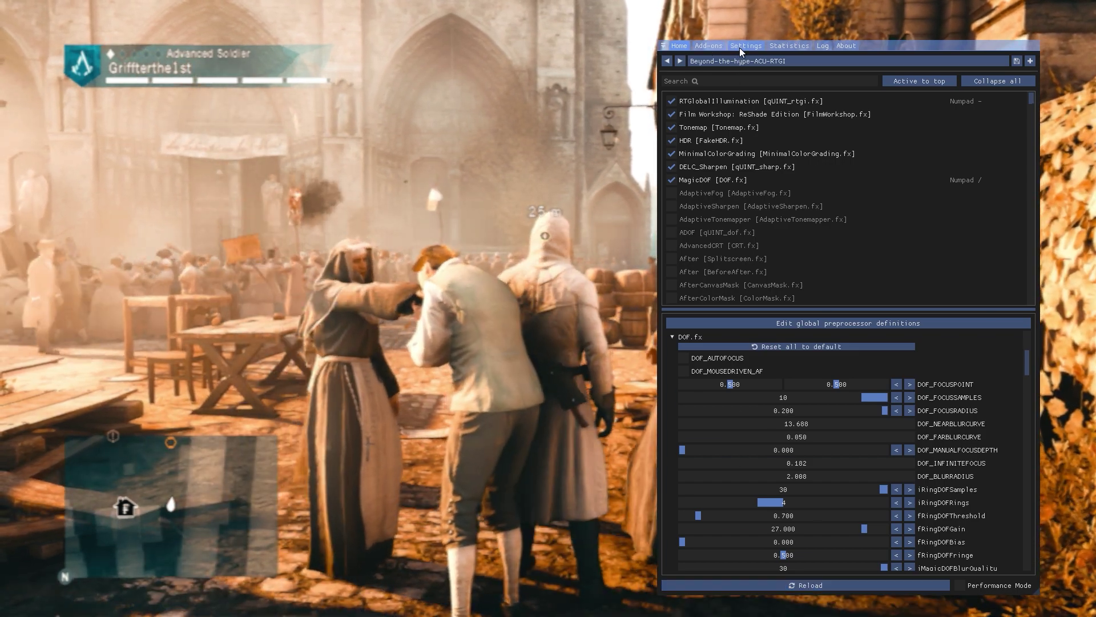
- Assign Numpad 9 as ReShade's screenshot key in Settings and hide the overlay with Home
{"action": "left_click", "coordinate": [740, 47]}
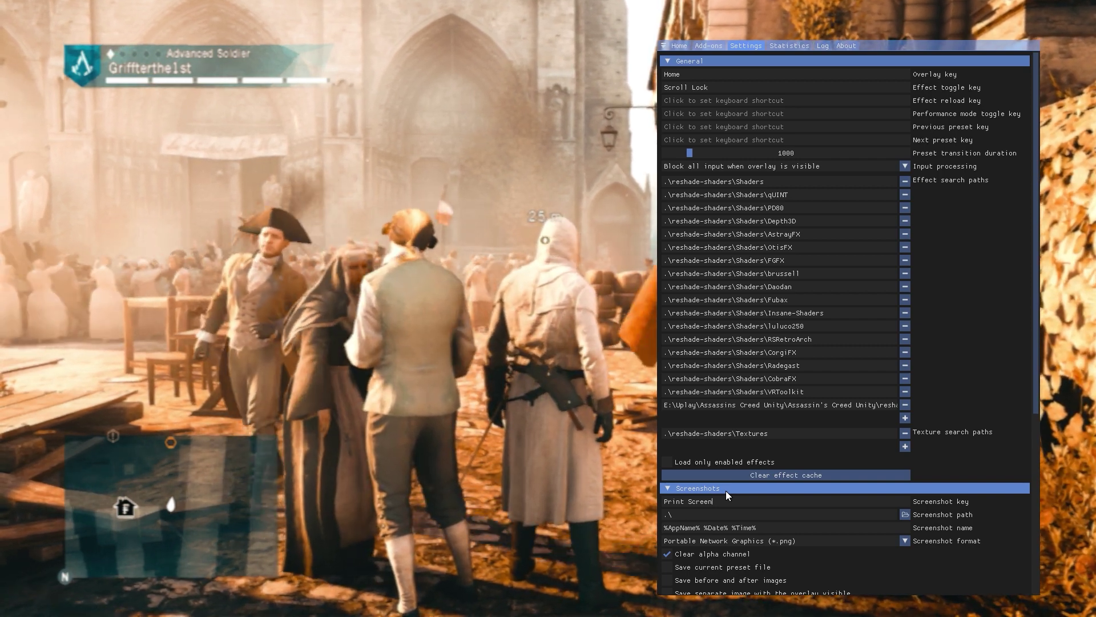
{"action": "key", "text": "KP_9"}
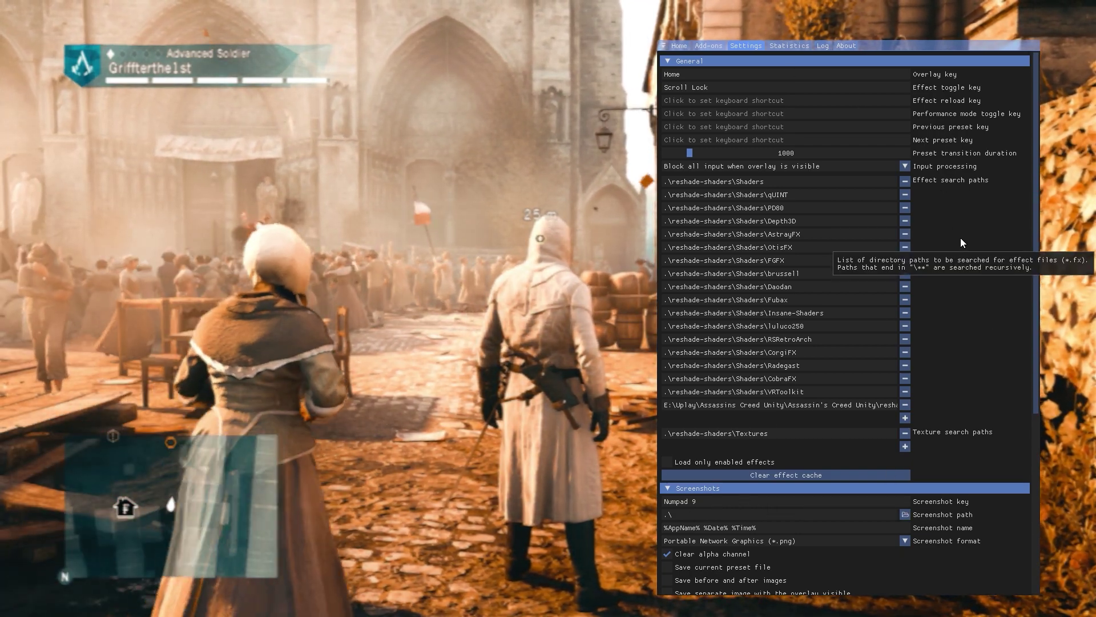
{"action": "key", "text": "Home"}
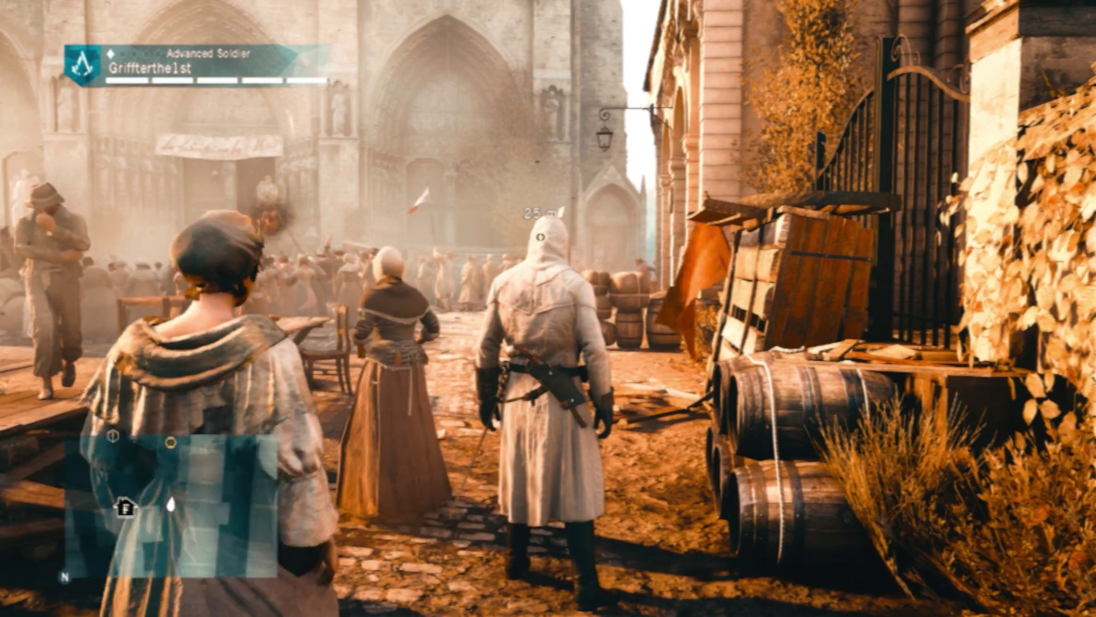
- Capture a screenshot of the current street scene in the game
{"action": "key", "text": "Print"}
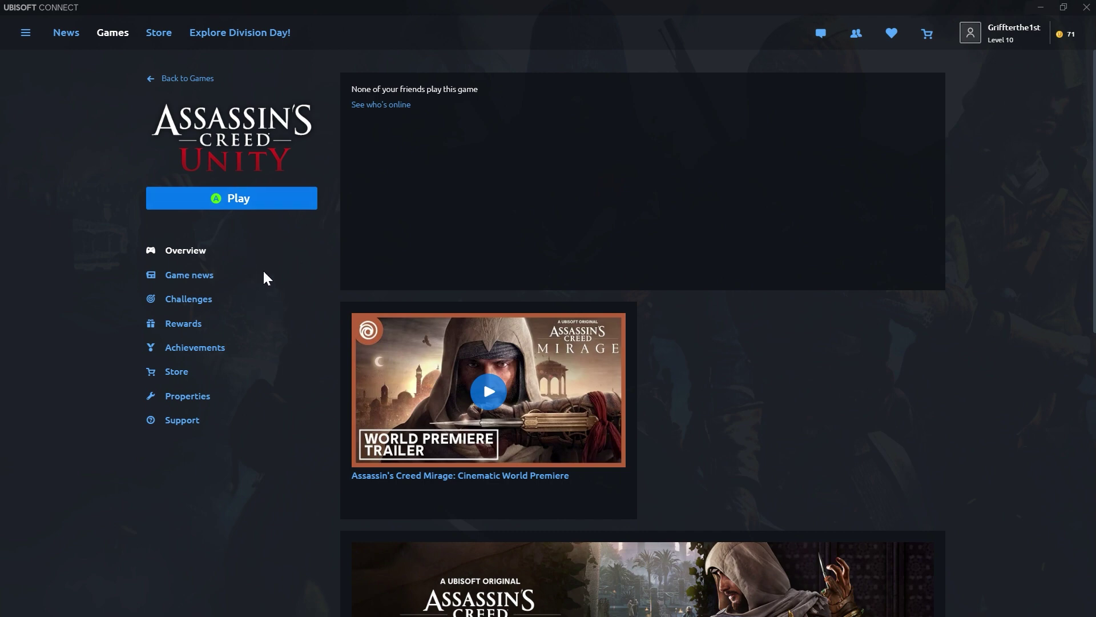
{"action": "left_click", "coordinate": [191, 395]}
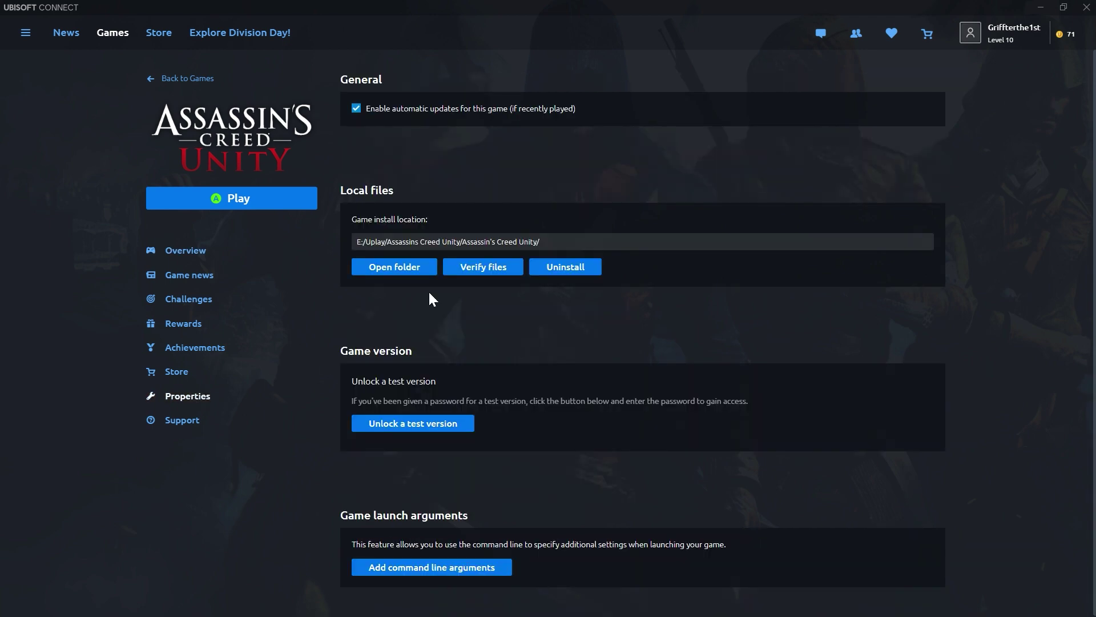
{"action": "left_click", "coordinate": [400, 266]}
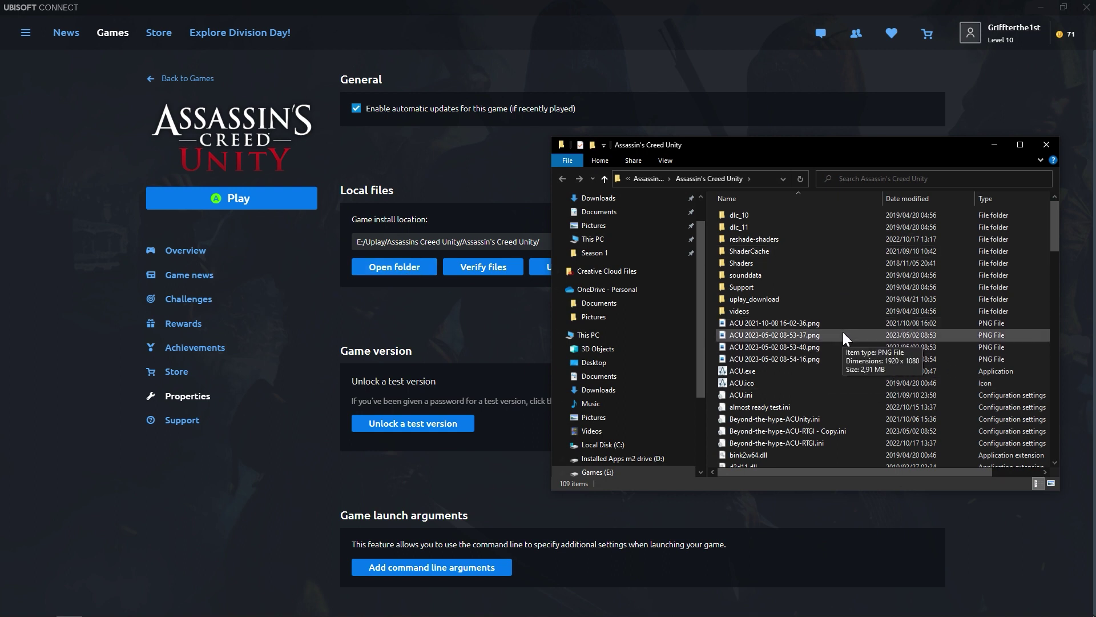
{"action": "left_click", "coordinate": [810, 361]}
{"action": "double_click", "coordinate": [809, 361]}
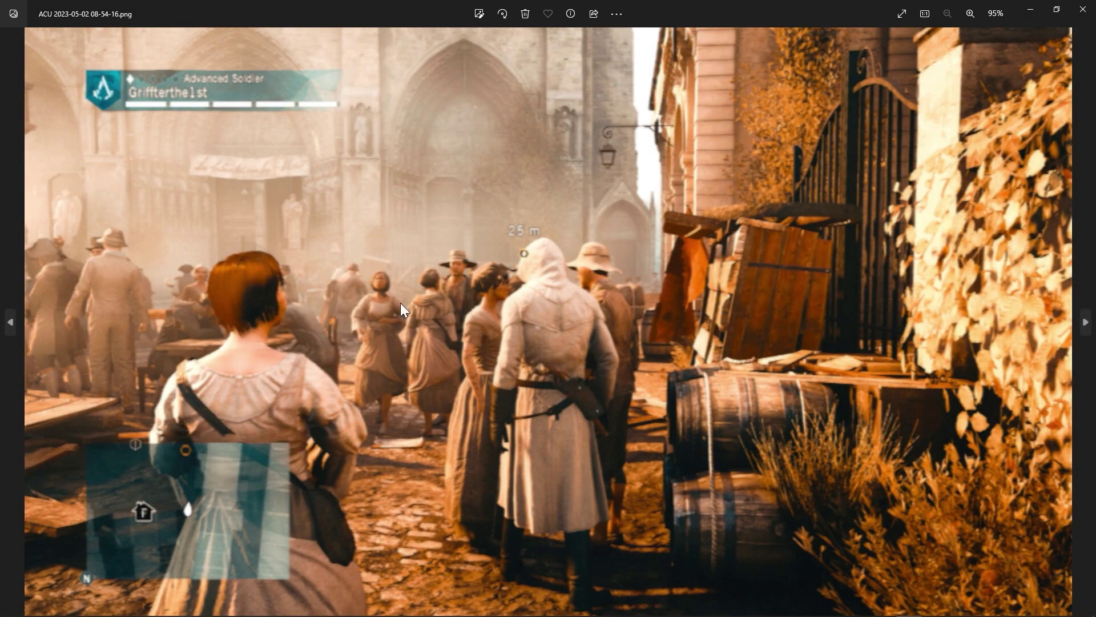
{"action": "left_click", "coordinate": [1082, 11]}
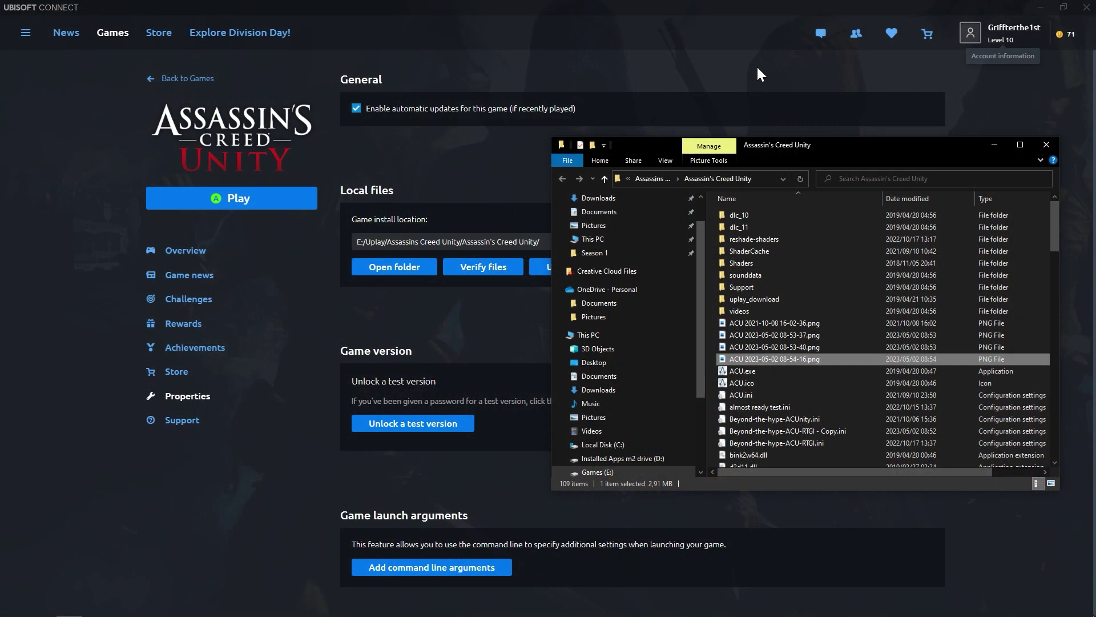
{"action": "left_click_drag", "start_coordinate": [844, 140], "coordinate": [860, 140]}
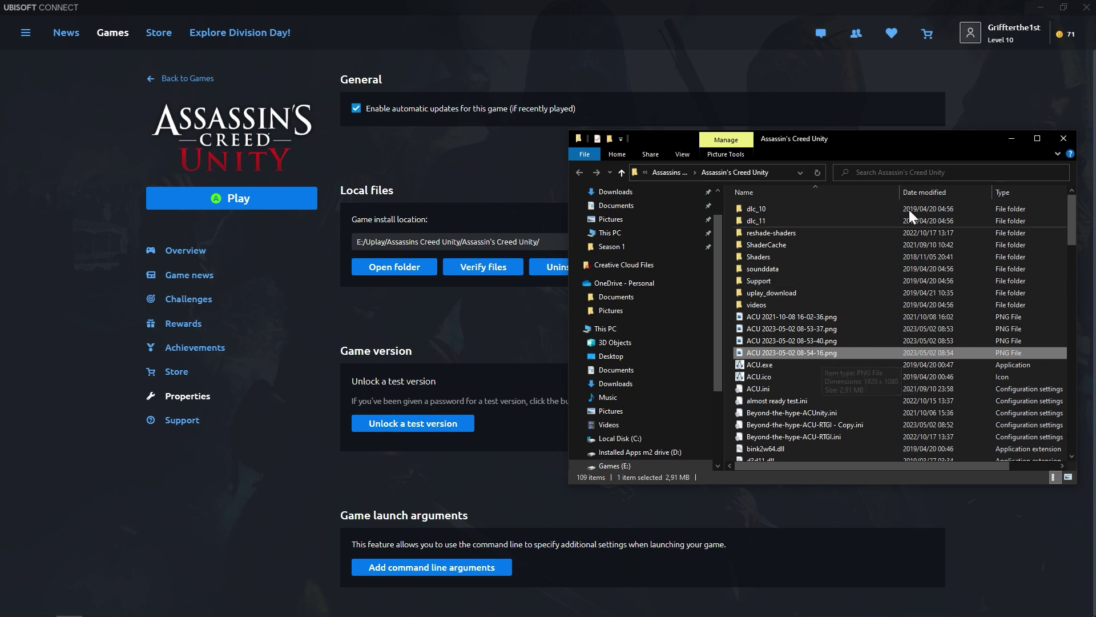
{"action": "left_click", "coordinate": [1040, 8]}
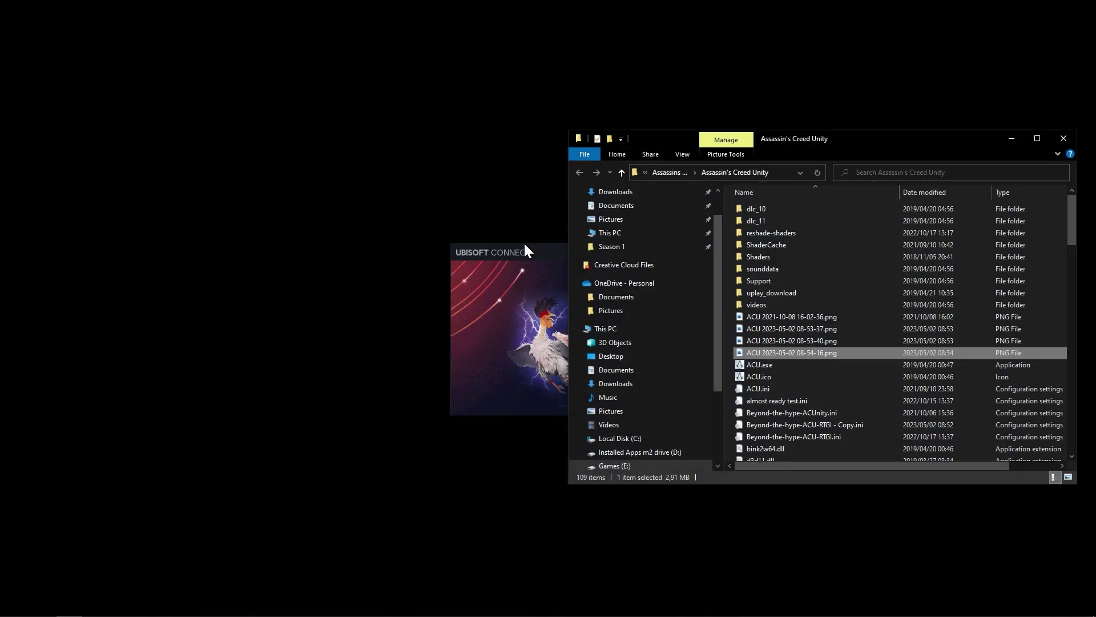
{"action": "left_click", "coordinate": [854, 253]}
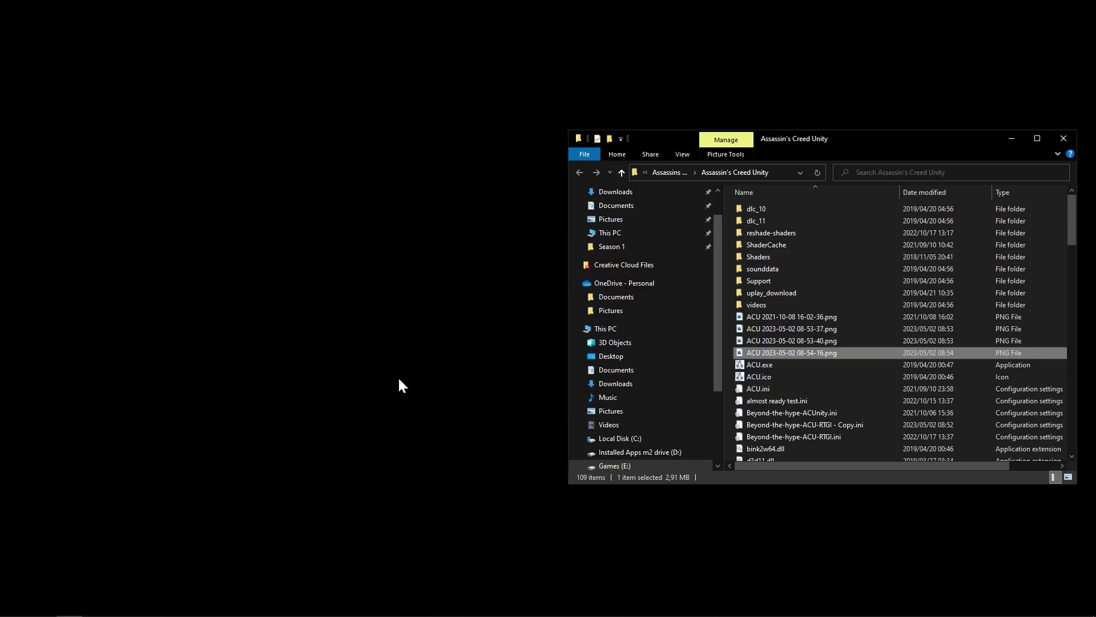
- Search Google for 'gimp' in Chrome, reach the GIMP Downloads page, and maximise the window
{"action": "key", "text": "alt+Tab"}
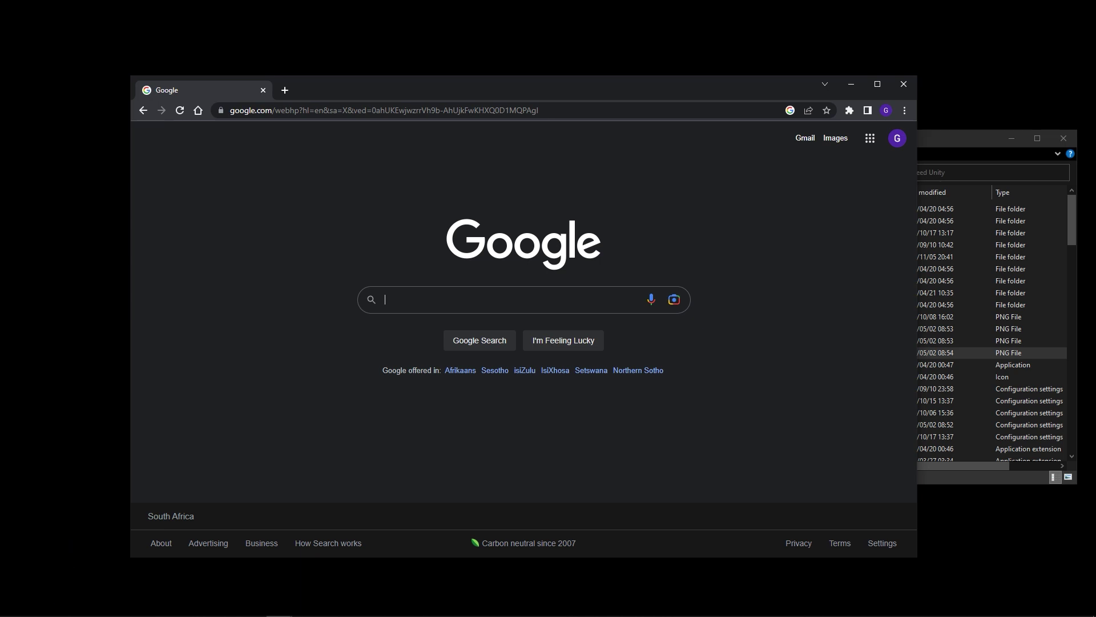
{"action": "left_click", "coordinate": [416, 291]}
{"action": "type", "text": "gimp"}
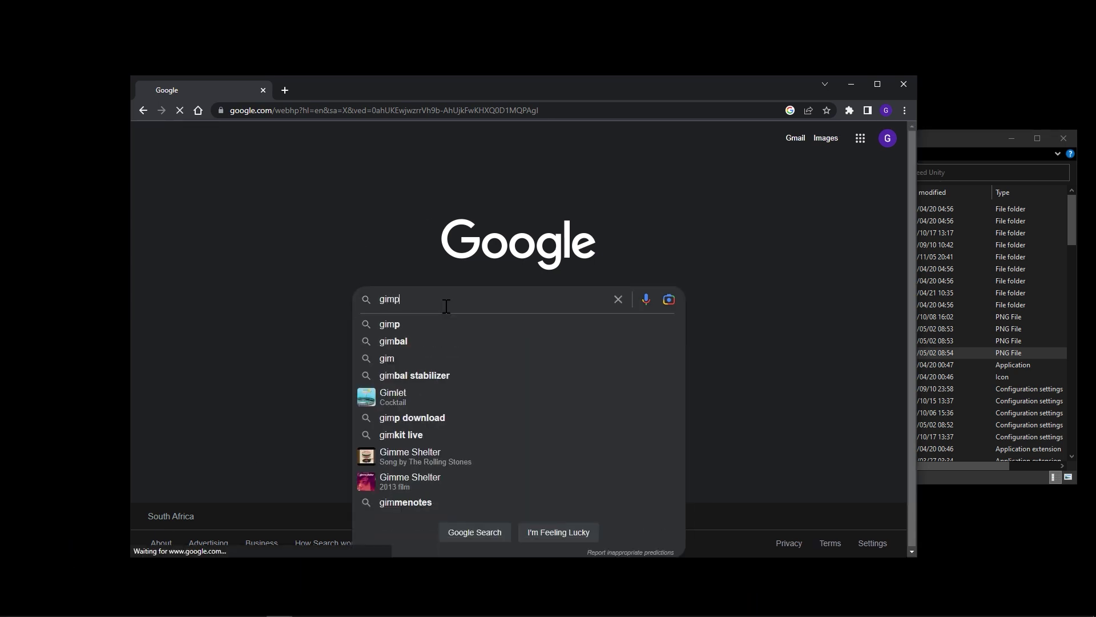
{"action": "key", "text": "Return"}
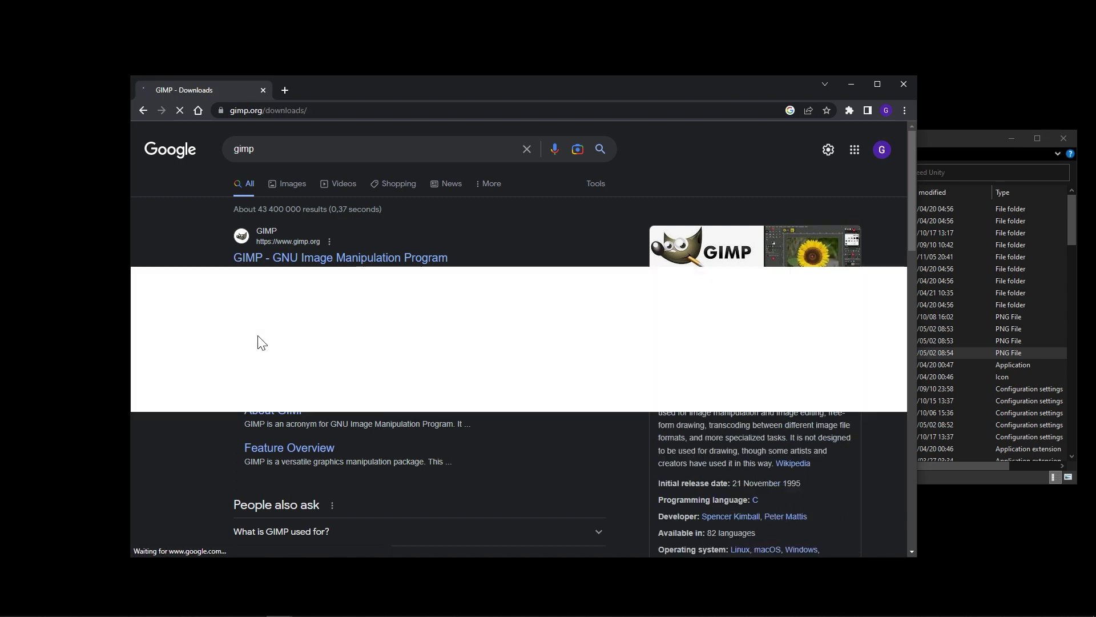
{"action": "scroll", "coordinate": [494, 356], "scroll_direction": "down", "scroll_amount": 3}
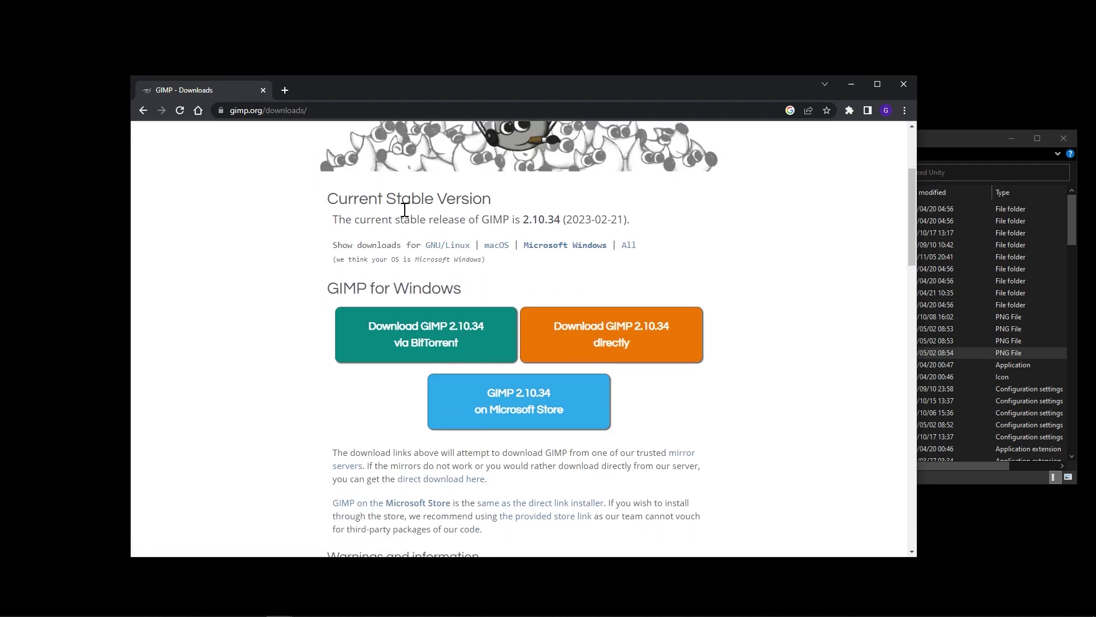
{"action": "scroll", "coordinate": [554, 245], "scroll_direction": "up", "scroll_amount": 3}
{"action": "left_click", "coordinate": [876, 85]}
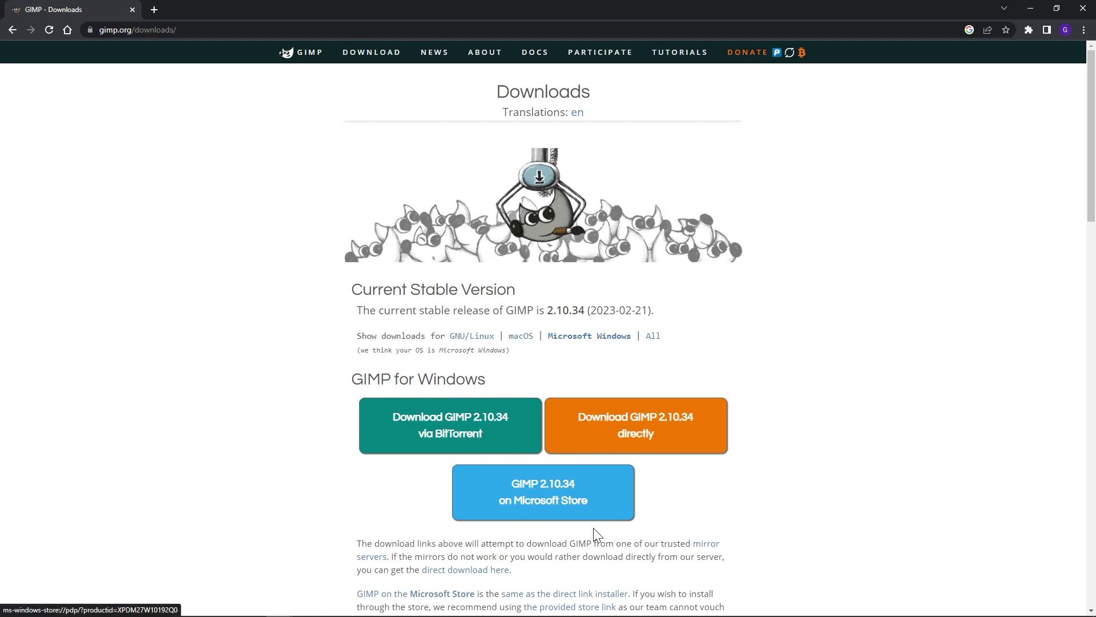
- Follow the 'GIMP 2.10.34 on Microsoft Store' link into the Store and install GIMP
{"action": "left_click", "coordinate": [566, 508]}
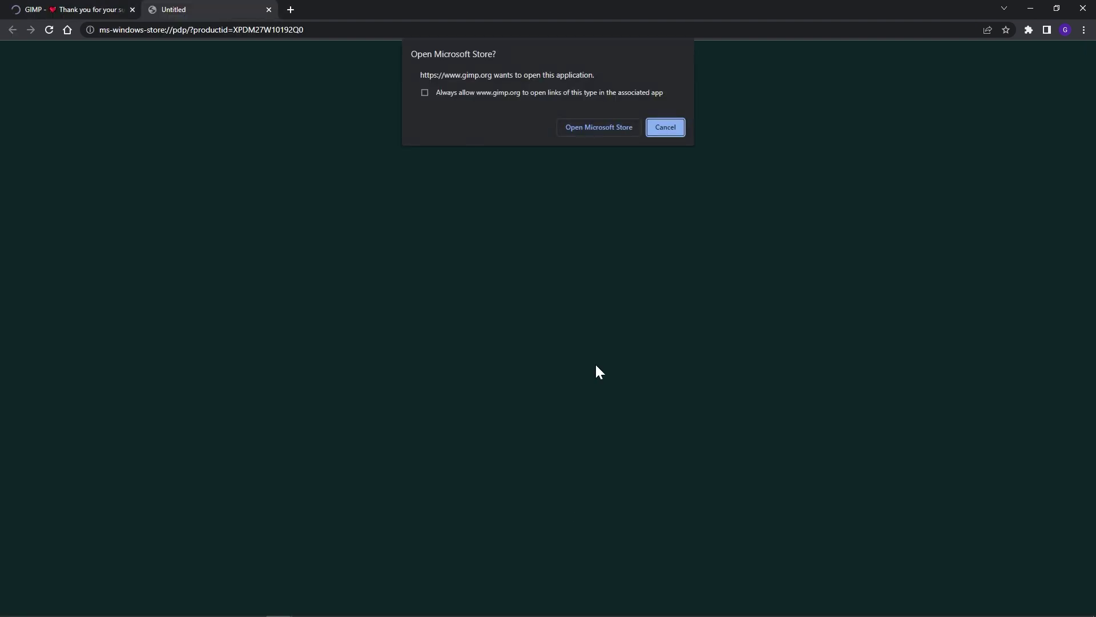
{"action": "left_click", "coordinate": [588, 127]}
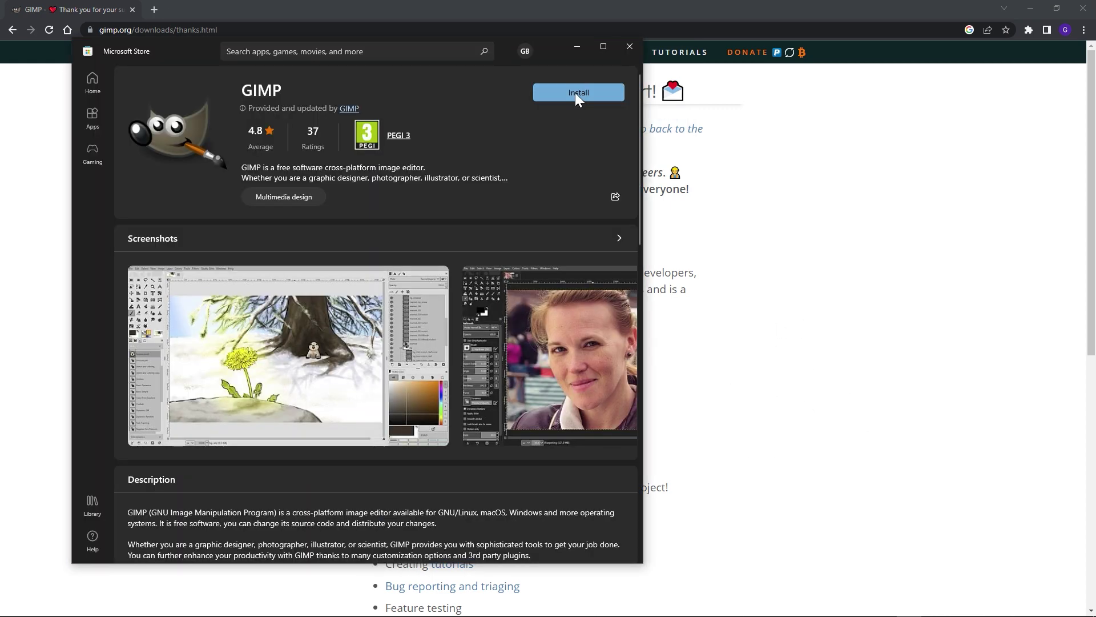
{"action": "left_click", "coordinate": [575, 93]}
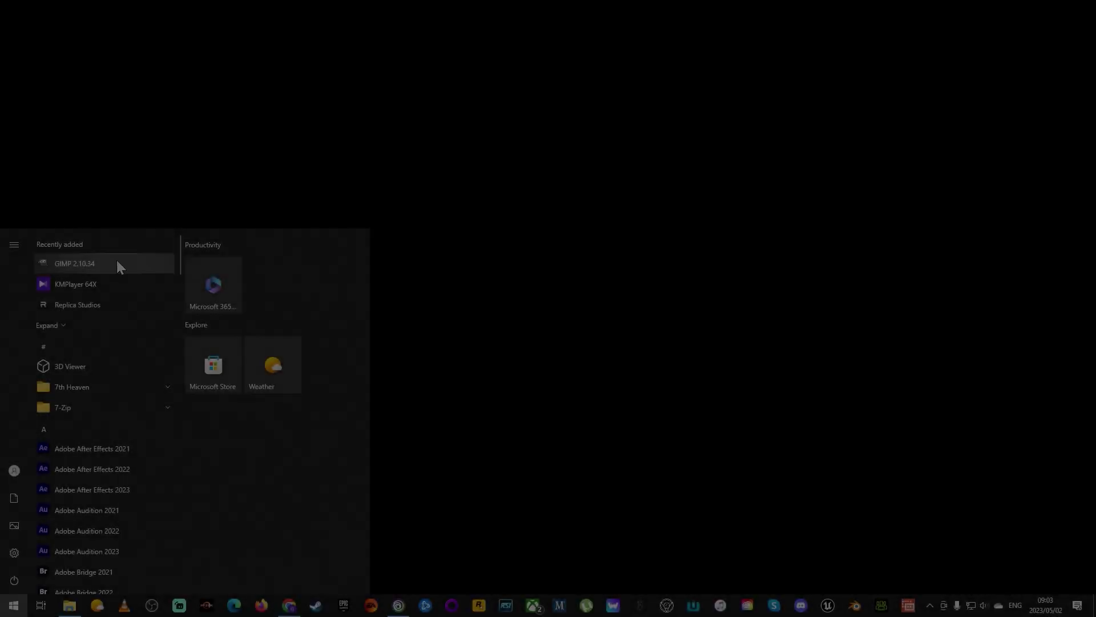
- Launch GIMP 2.10.34, look through its File menu, then return to the Explorer game folder
{"action": "left_click", "coordinate": [103, 263]}
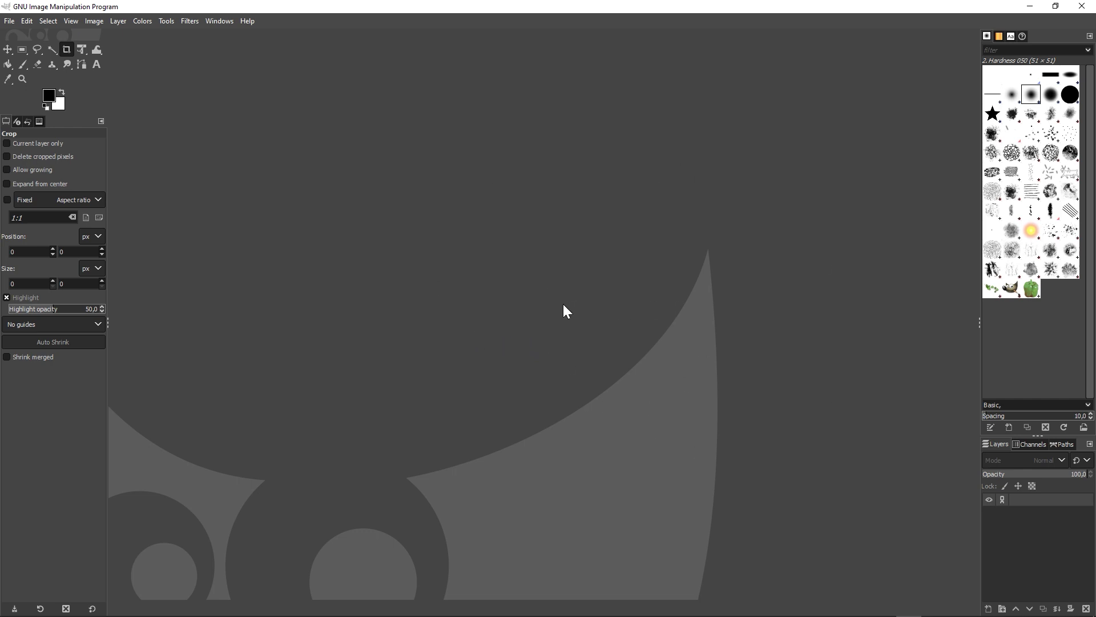
{"action": "left_click", "coordinate": [12, 22]}
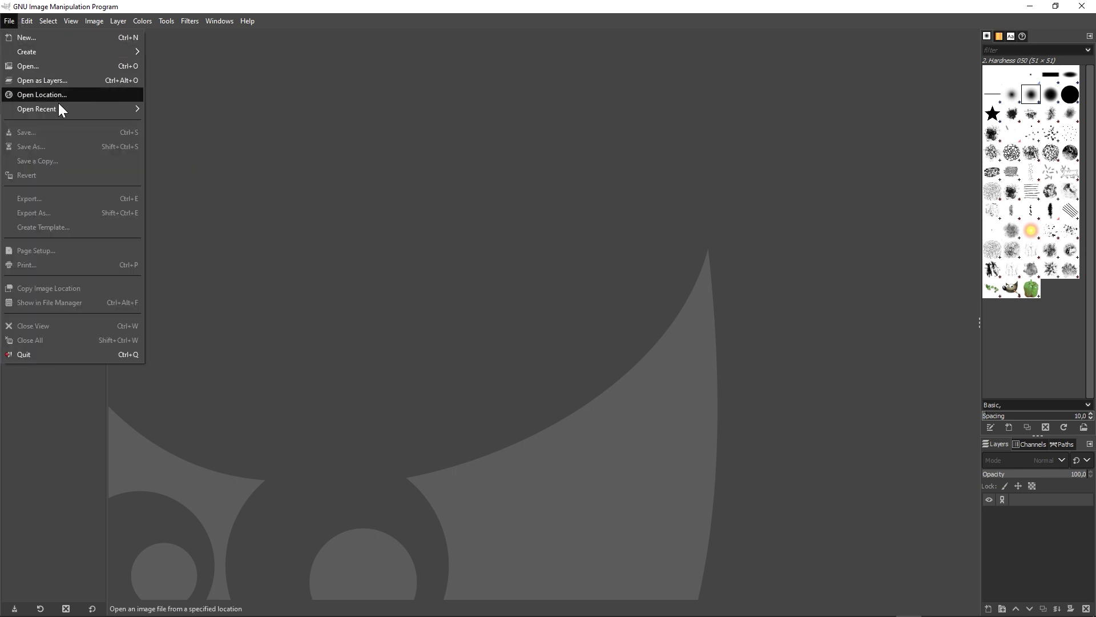
{"action": "mouse_move", "coordinate": [67, 111]}
{"action": "left_click", "coordinate": [78, 43]}
{"action": "key", "text": "super"}
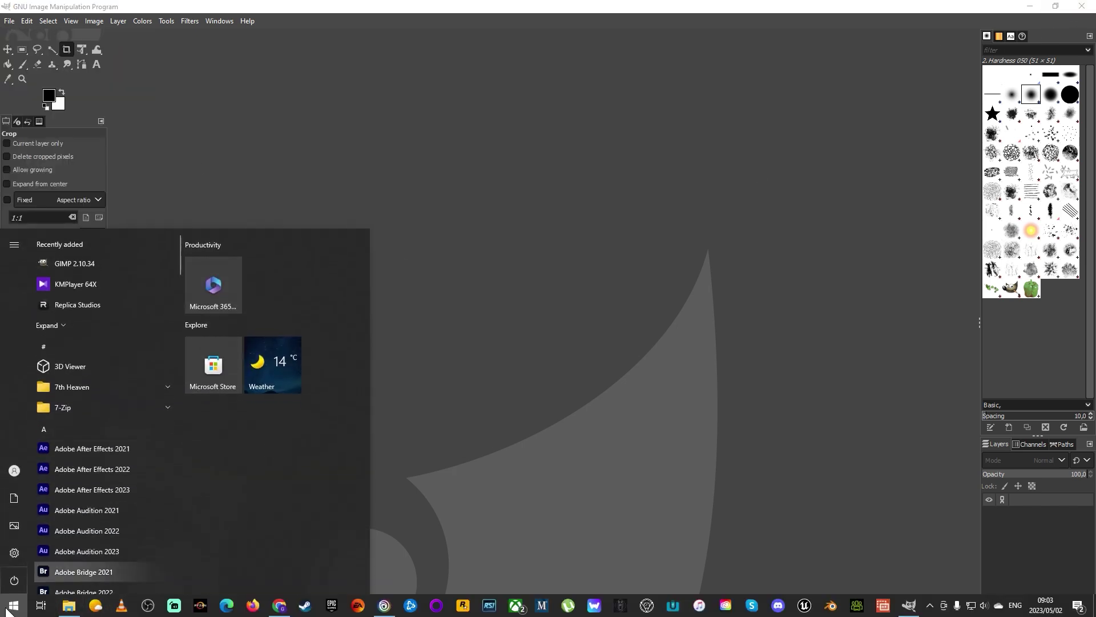
{"action": "left_click", "coordinate": [69, 606]}
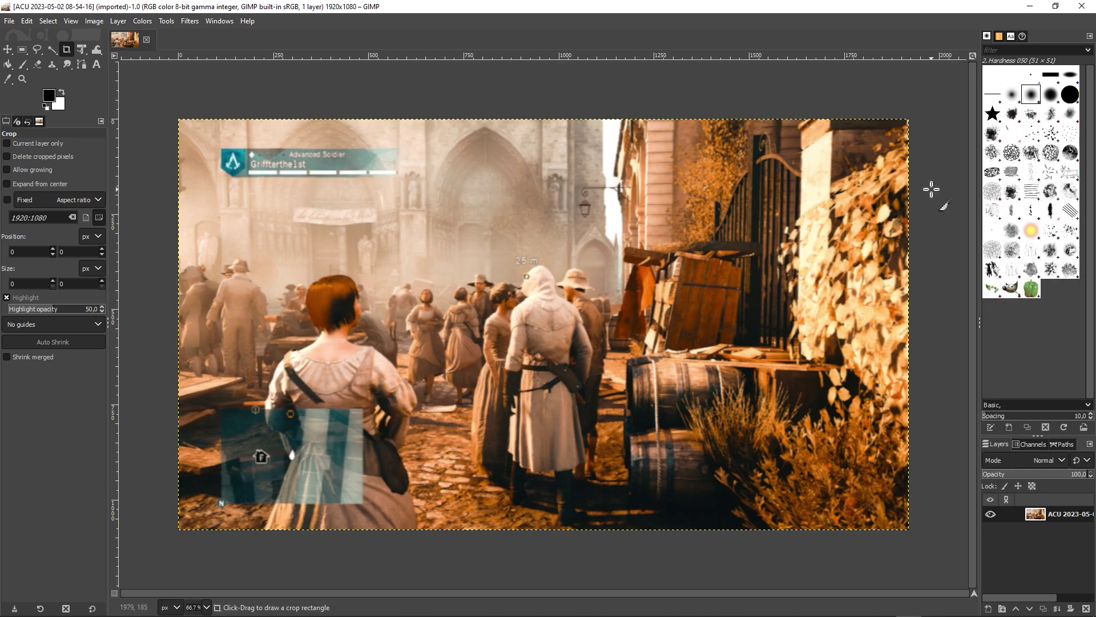
- Widen GIMP's right dock and raise the Brushes/Layers divider to enlarge the Layers list
{"action": "left_click_drag", "start_coordinate": [977, 215], "coordinate": [855, 201]}
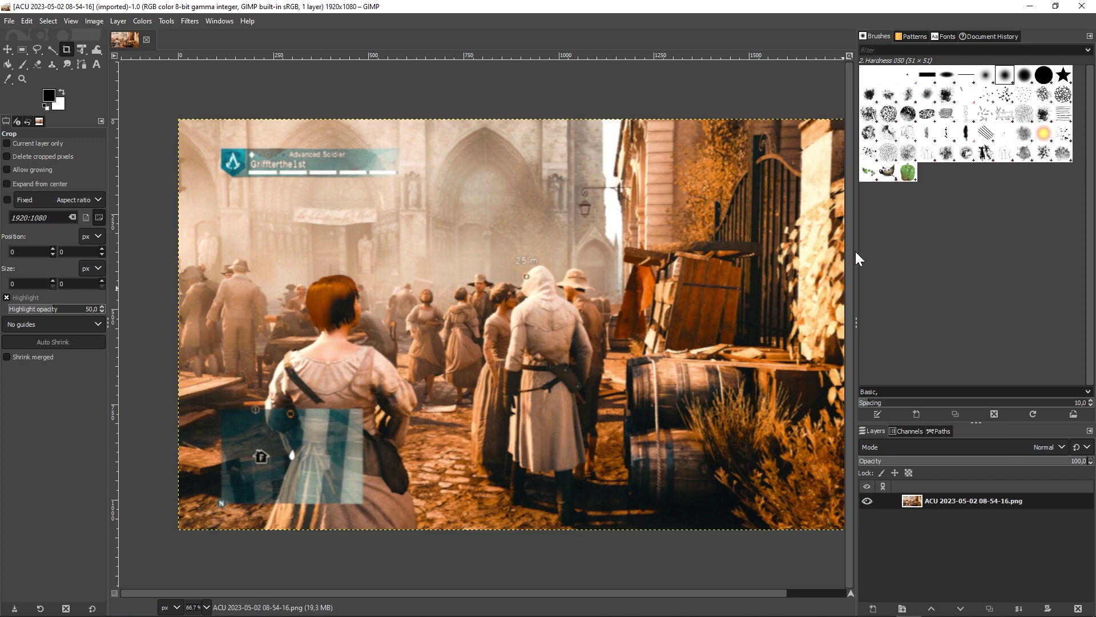
{"action": "mouse_move", "coordinate": [856, 249]}
{"action": "left_mouse_down"}
{"action": "mouse_move", "coordinate": [899, 248]}
{"action": "mouse_move", "coordinate": [852, 251]}
{"action": "left_mouse_up"}
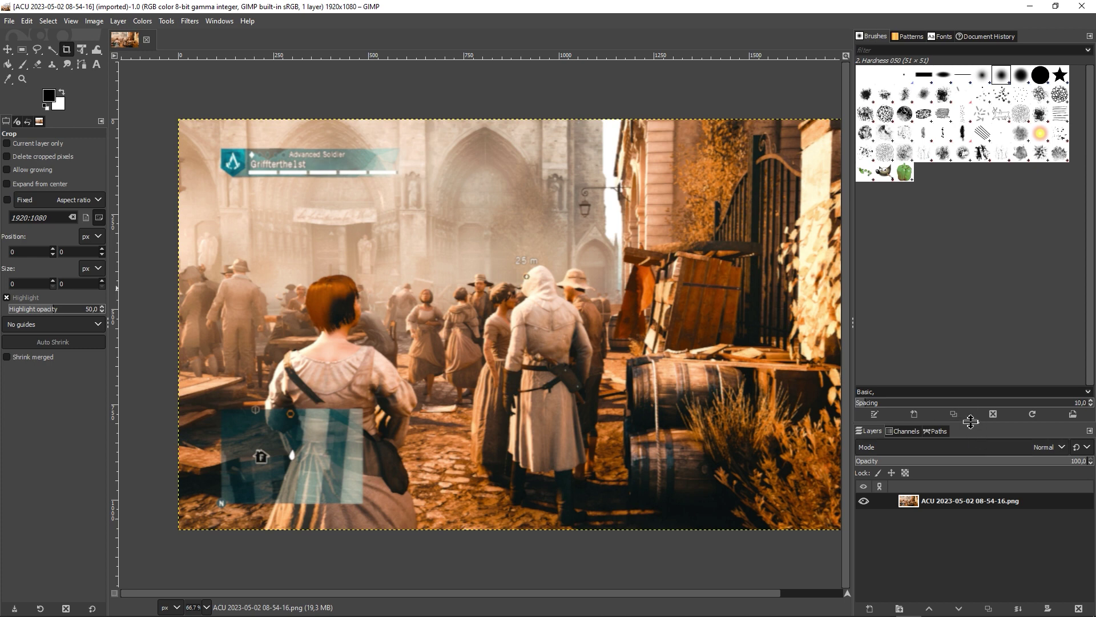
{"action": "left_click_drag", "start_coordinate": [971, 421], "coordinate": [965, 287]}
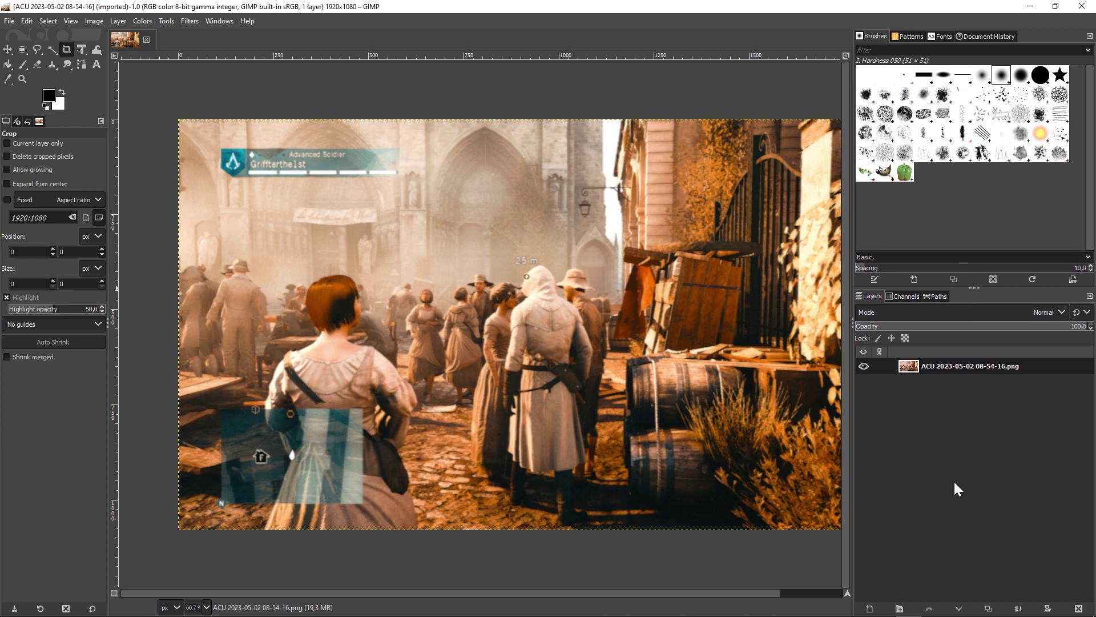